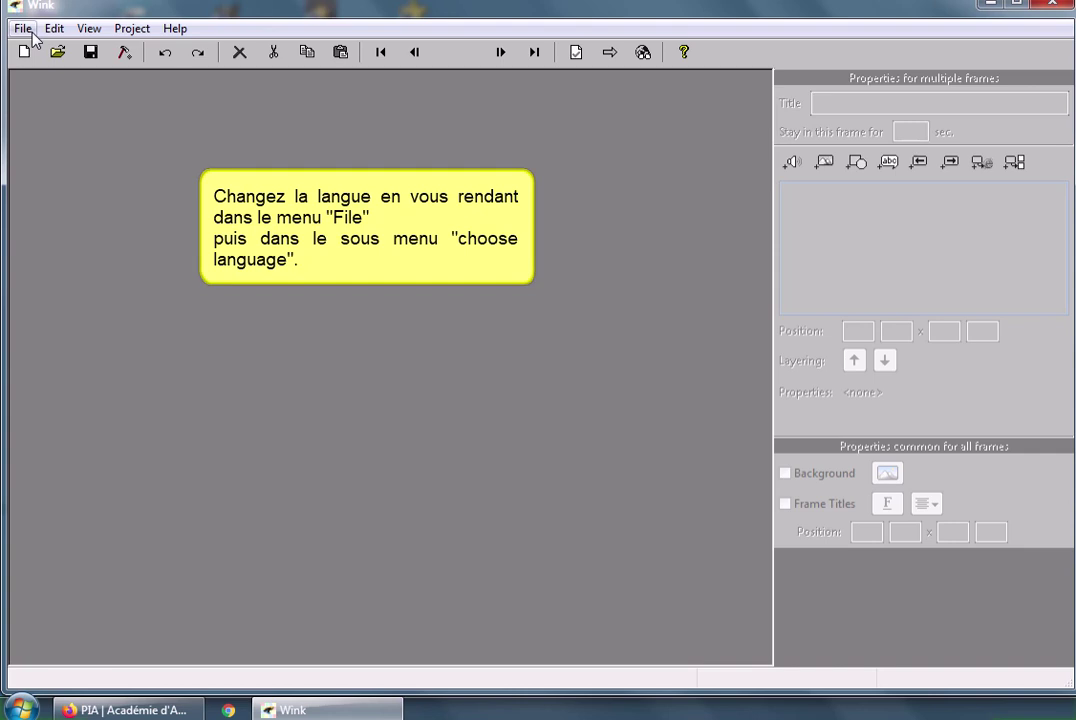
# - Change the interface language to French and restart Wink to apply it
pyautogui.click(24, 29)
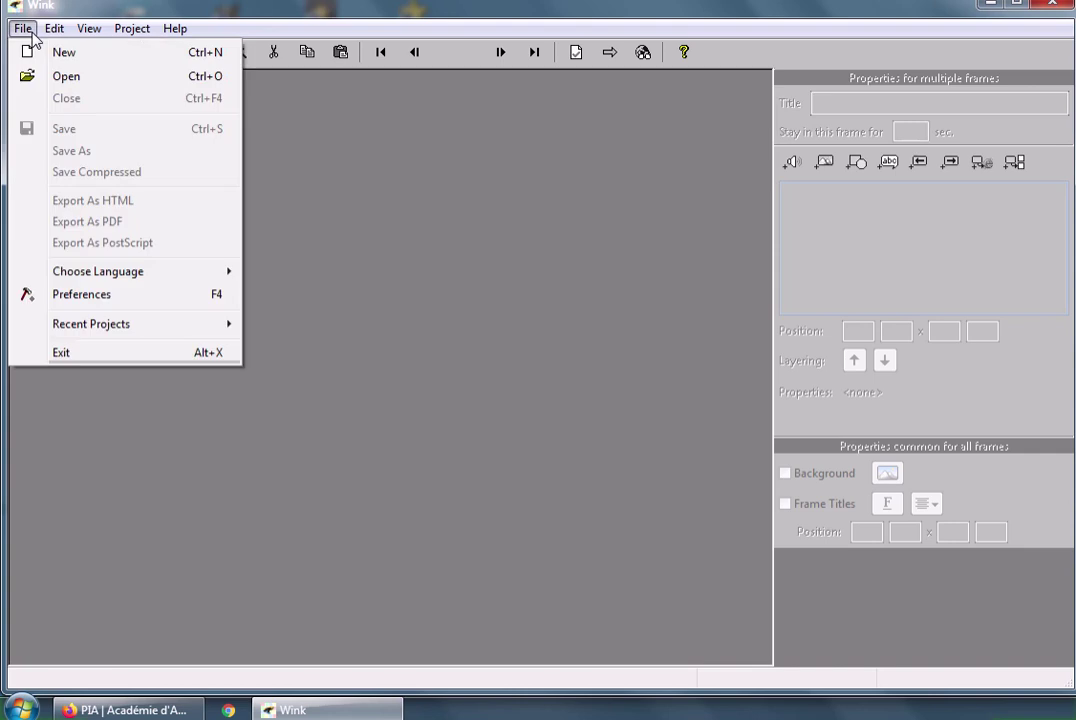
pyautogui.moveTo(81, 277)
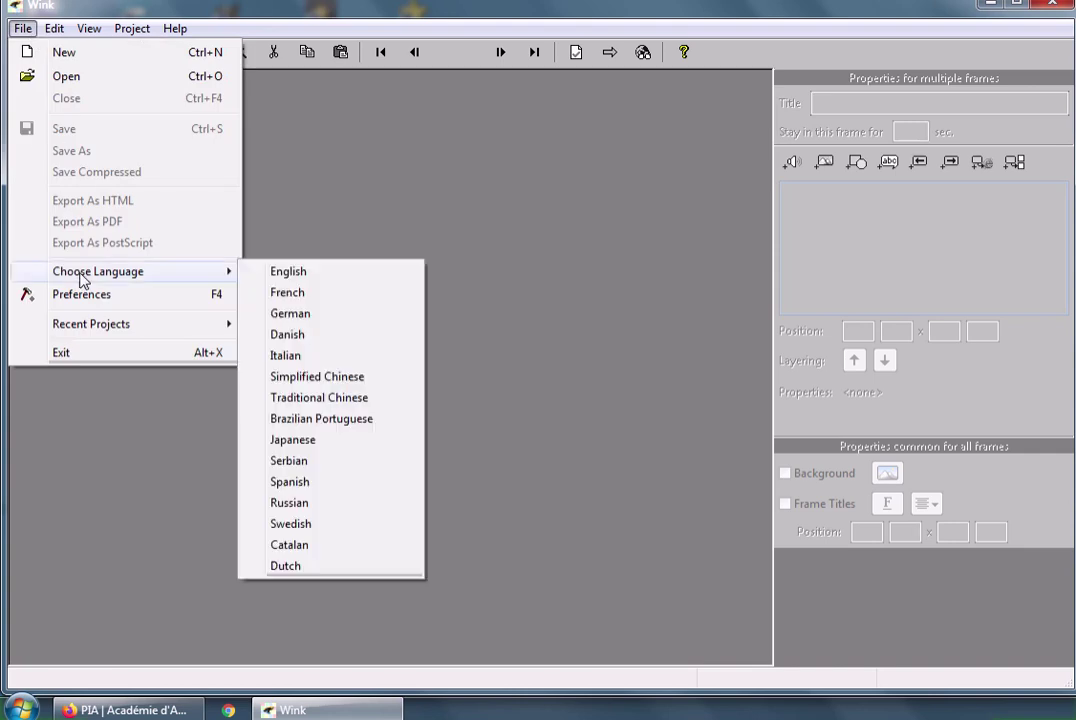
pyautogui.click(288, 293)
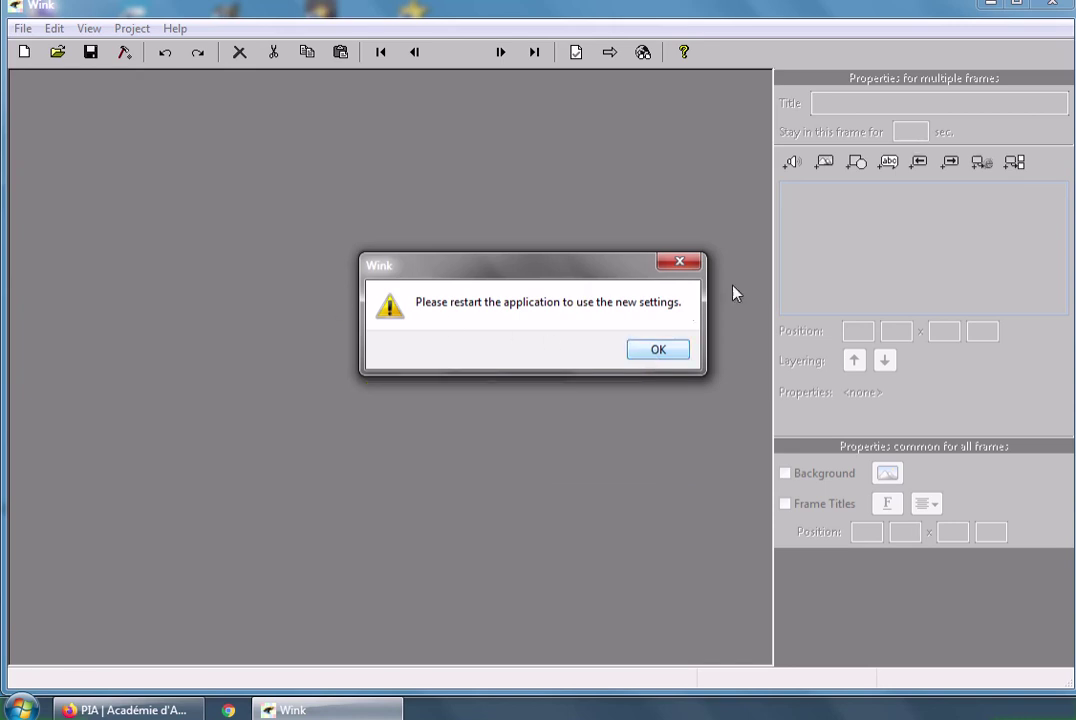
pyautogui.press('Return')
pyautogui.click(1050, 7)
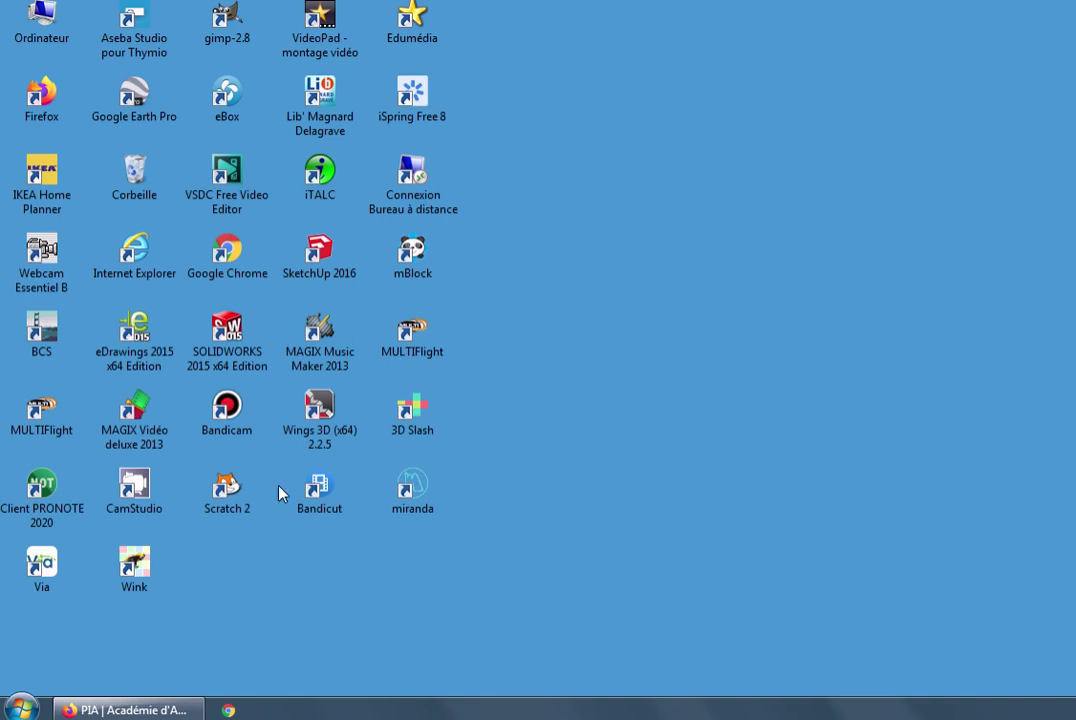
pyautogui.doubleClick(137, 570)
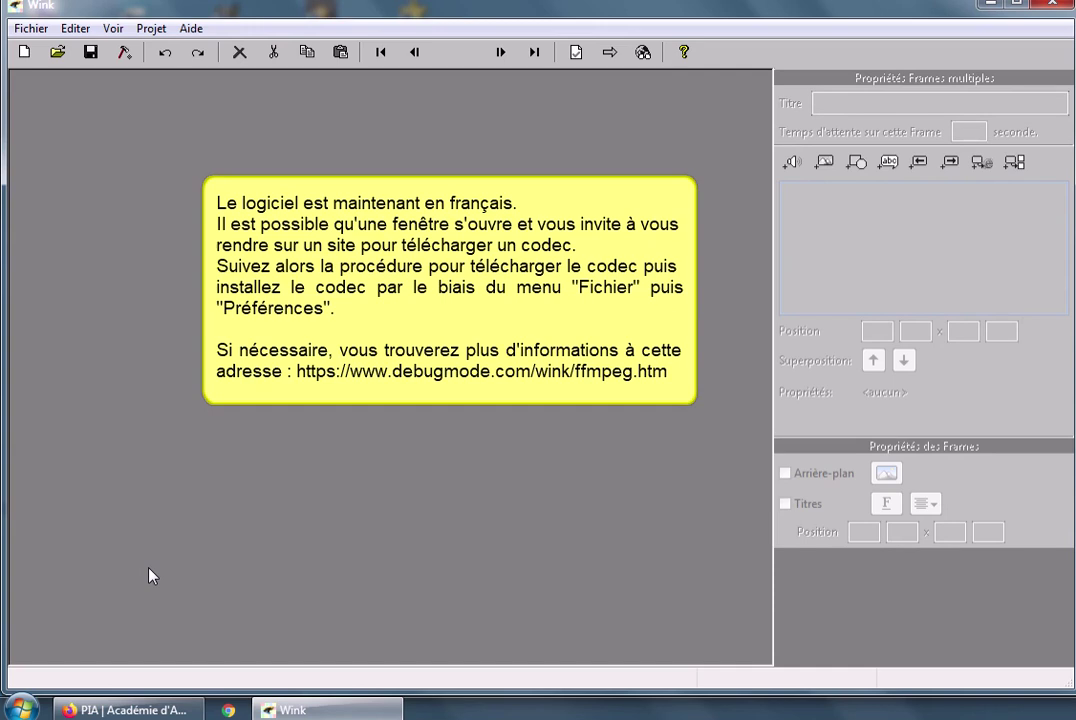
# - Check the FFmpeg path in the program's preferences
pyautogui.click(31, 28)
pyautogui.click(82, 294)
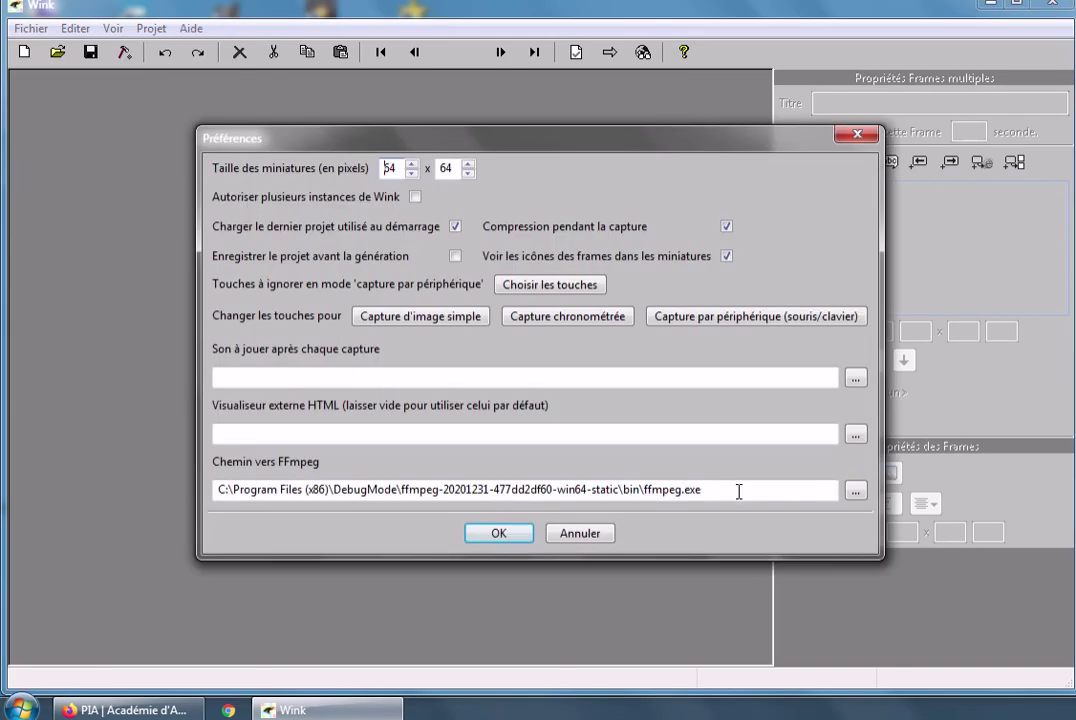
pyautogui.moveTo(706, 490); pyautogui.dragTo(644, 489)
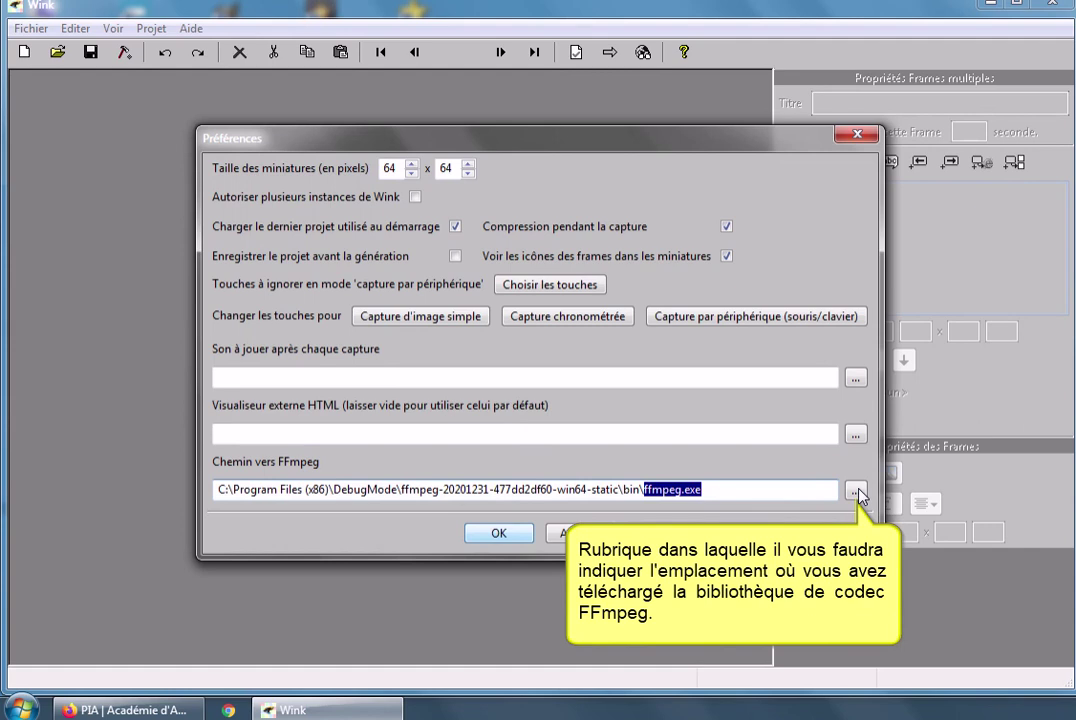
pyautogui.click(497, 535)
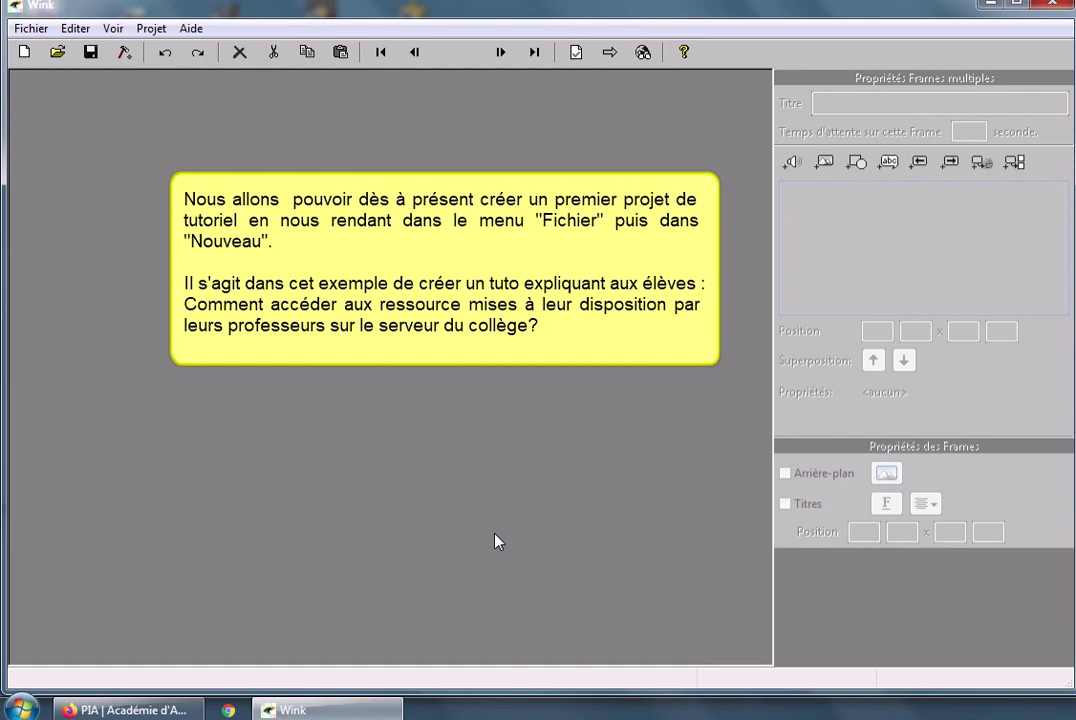
# - Create a new project with a custom capture zone of 973 x 614, starting at 1, 124
pyautogui.click(33, 28)
pyautogui.click(62, 53)
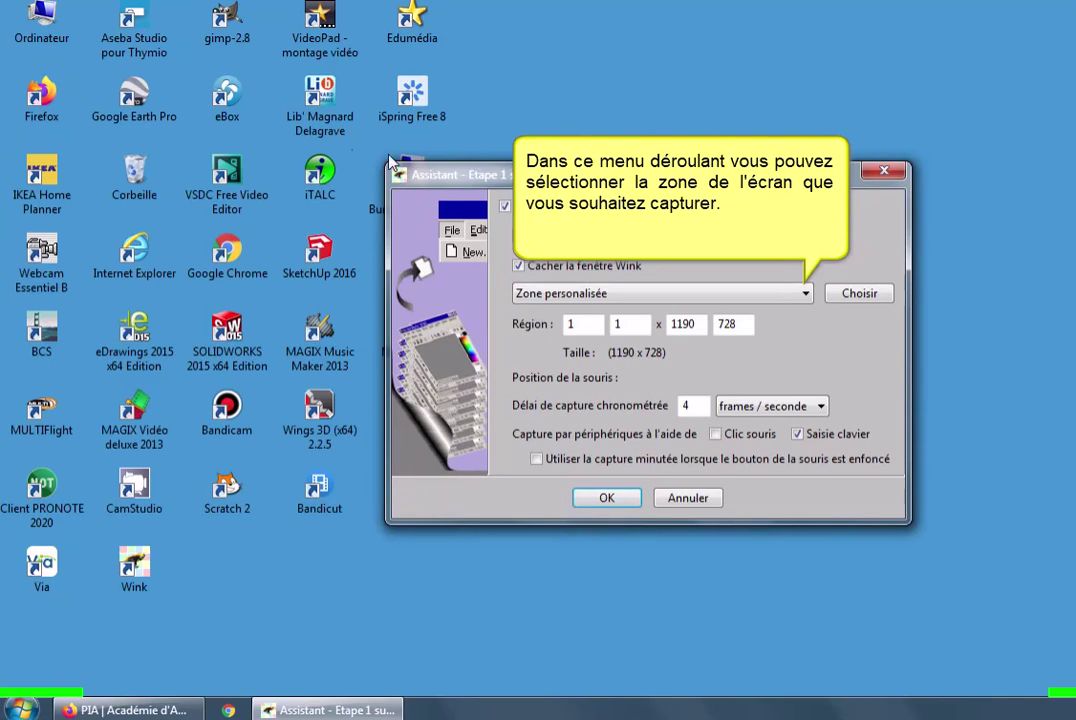
pyautogui.click(806, 293)
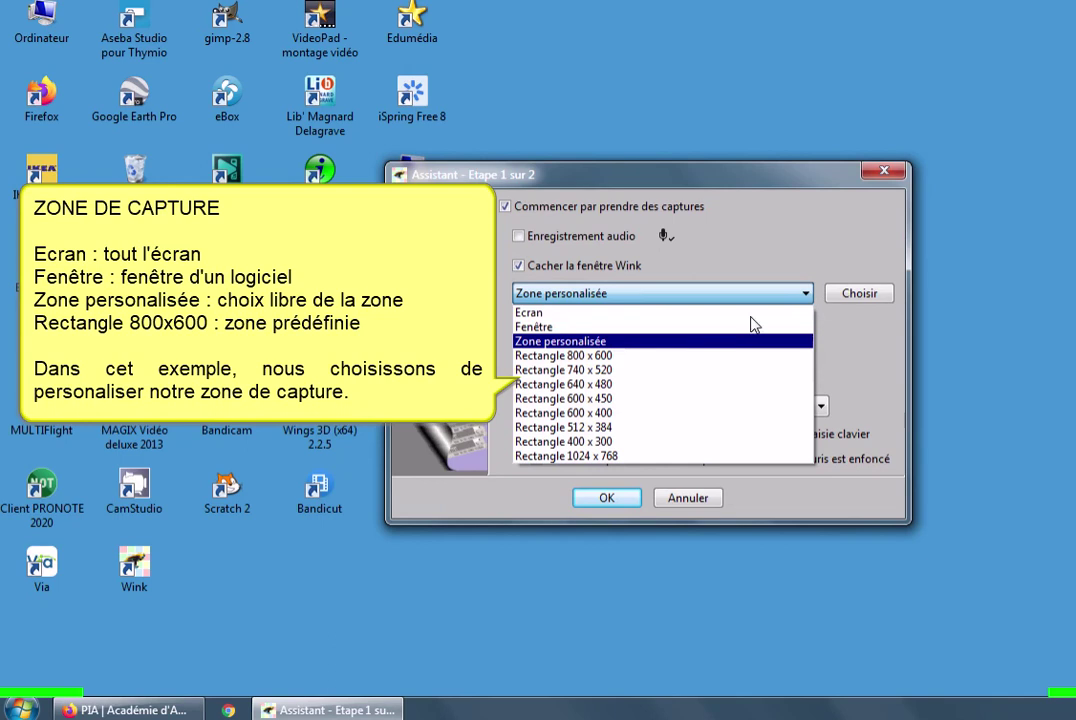
pyautogui.click(697, 350)
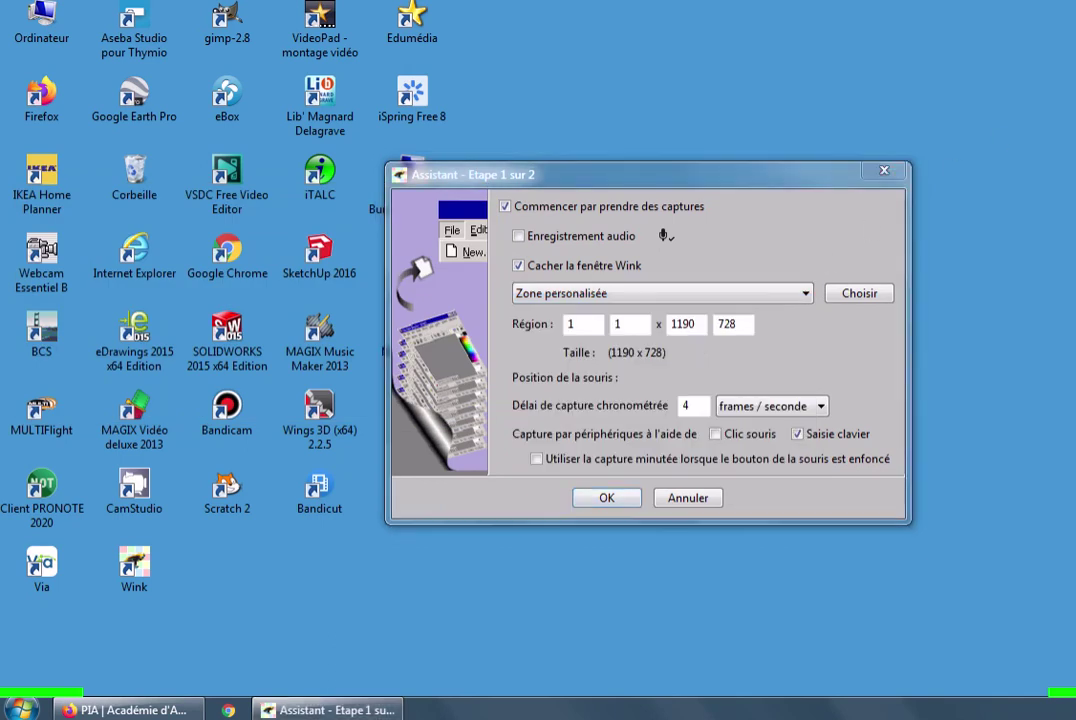
pyautogui.moveTo(1075, 66); pyautogui.dragTo(930, 103)
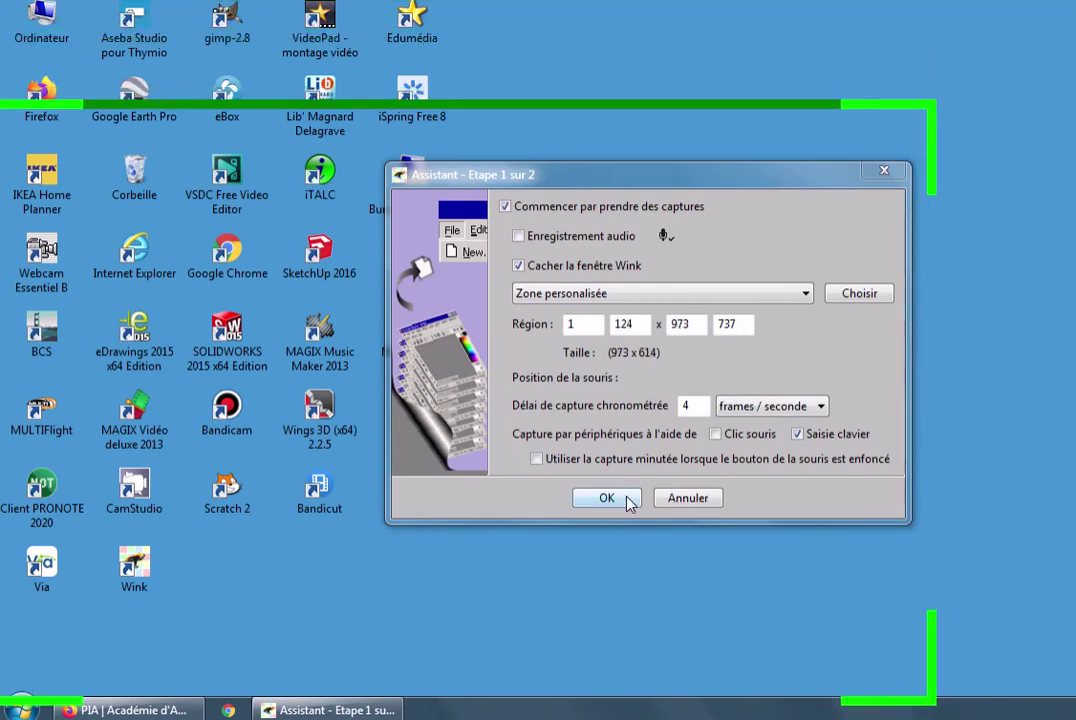
pyautogui.press('Return')
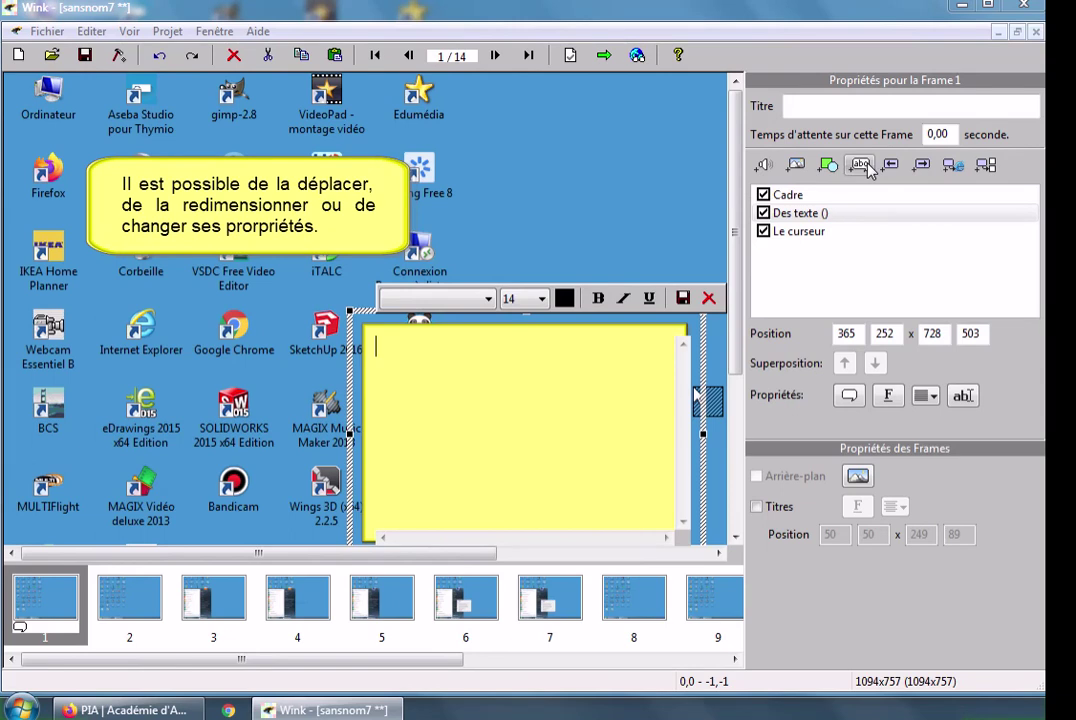
# - Change the text box shape on frame 1 to the yellow 3D Box With Beak, Left Top
pyautogui.click(850, 397)
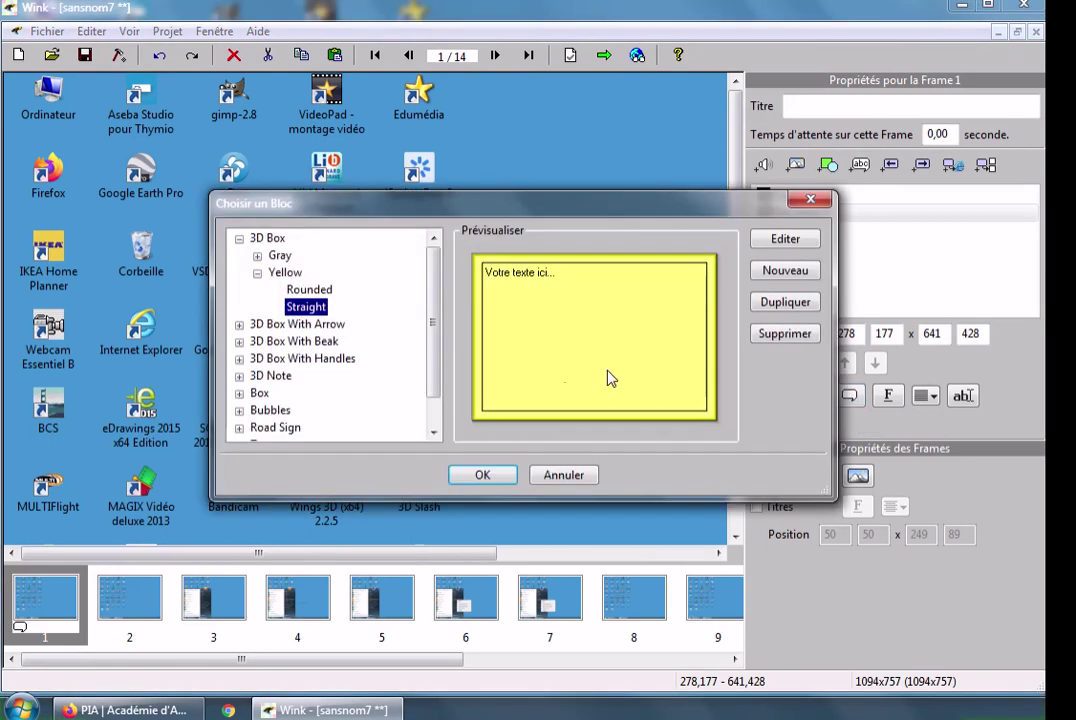
pyautogui.click(314, 345)
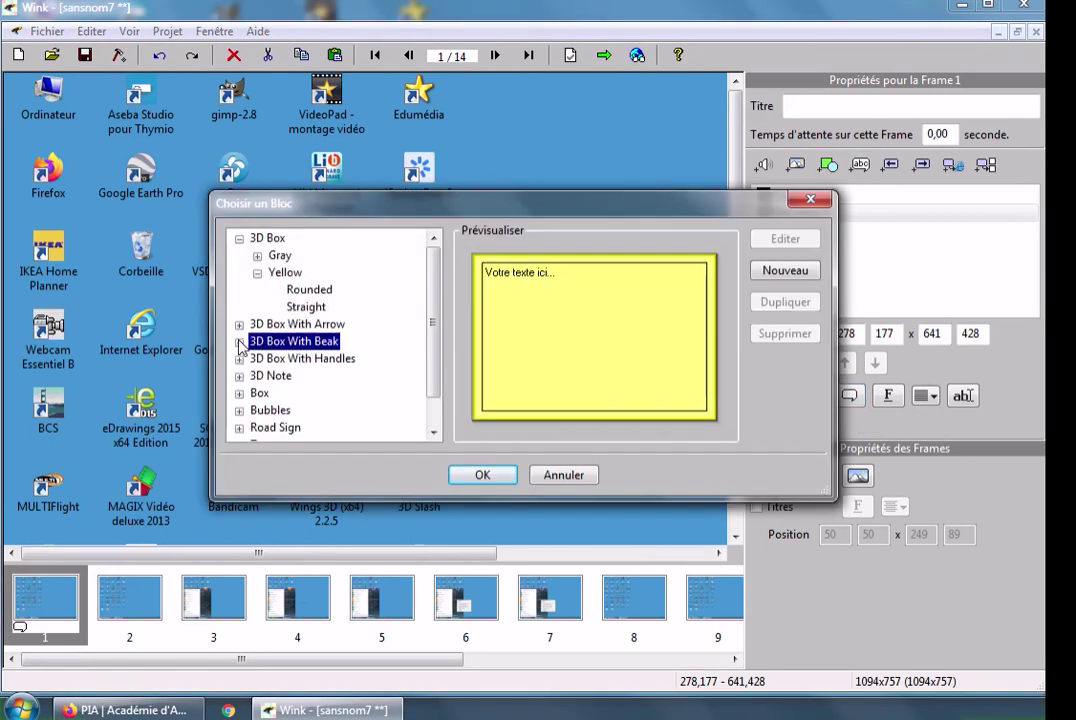
pyautogui.click(240, 342)
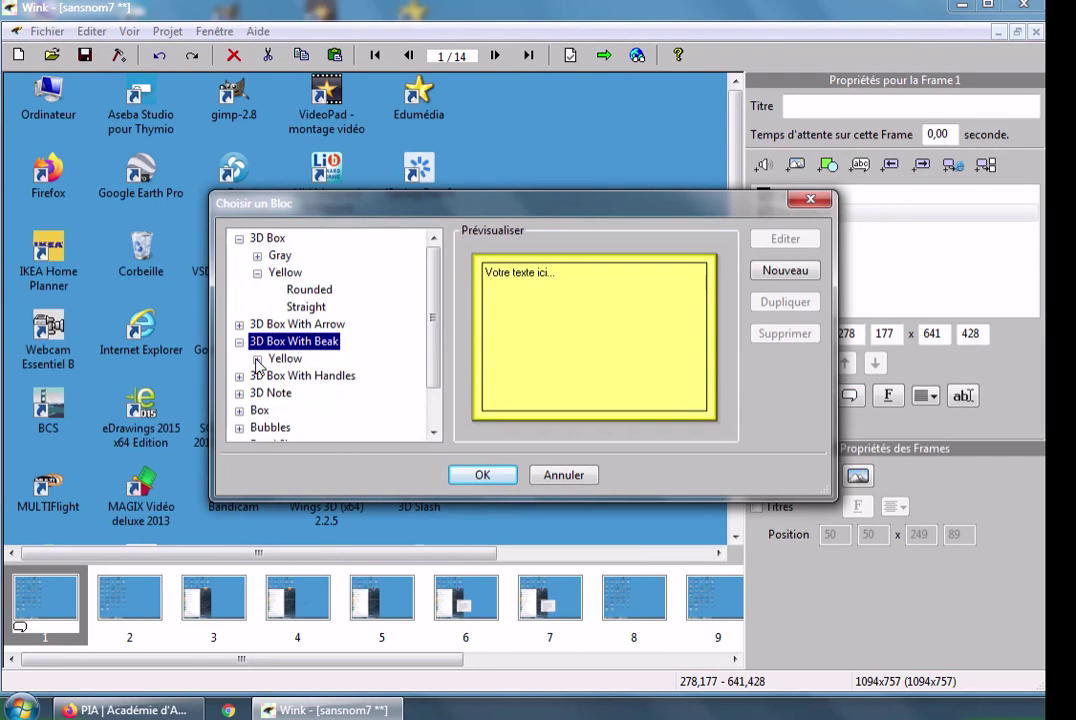
pyautogui.click(257, 359)
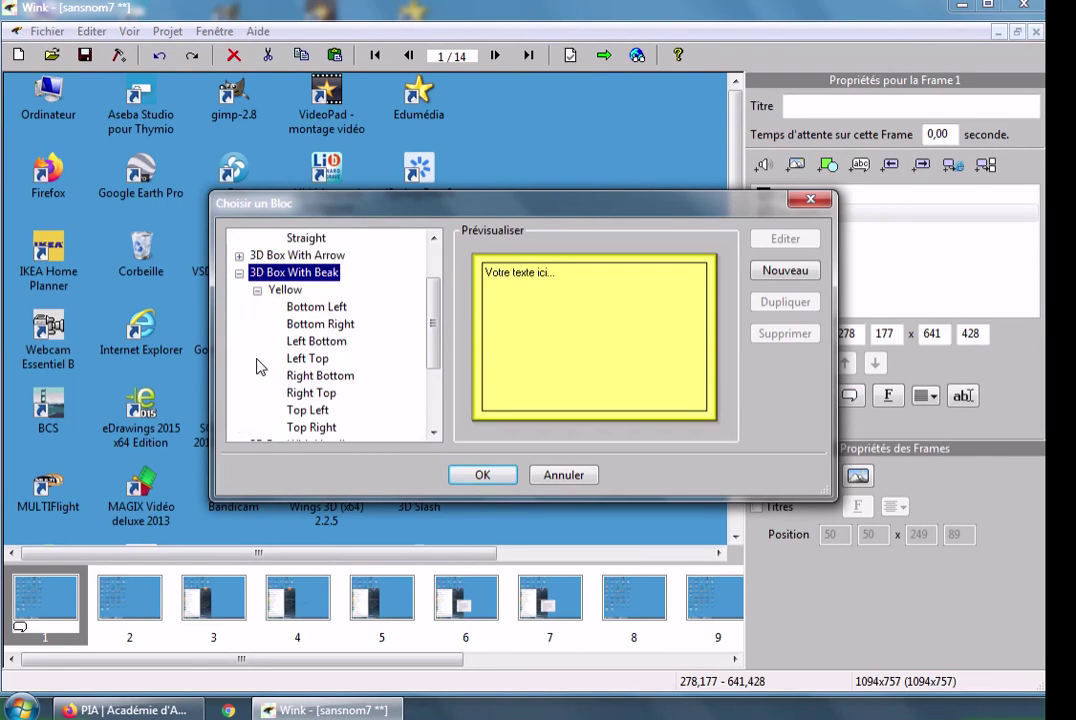
pyautogui.click(307, 358)
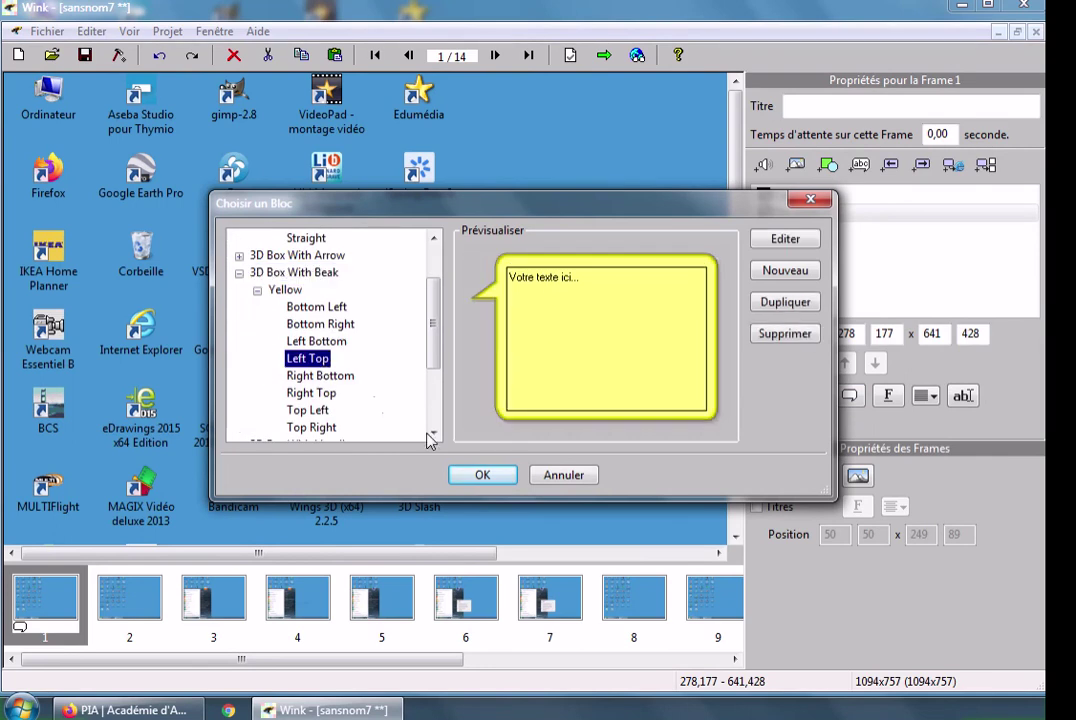
pyautogui.click(482, 476)
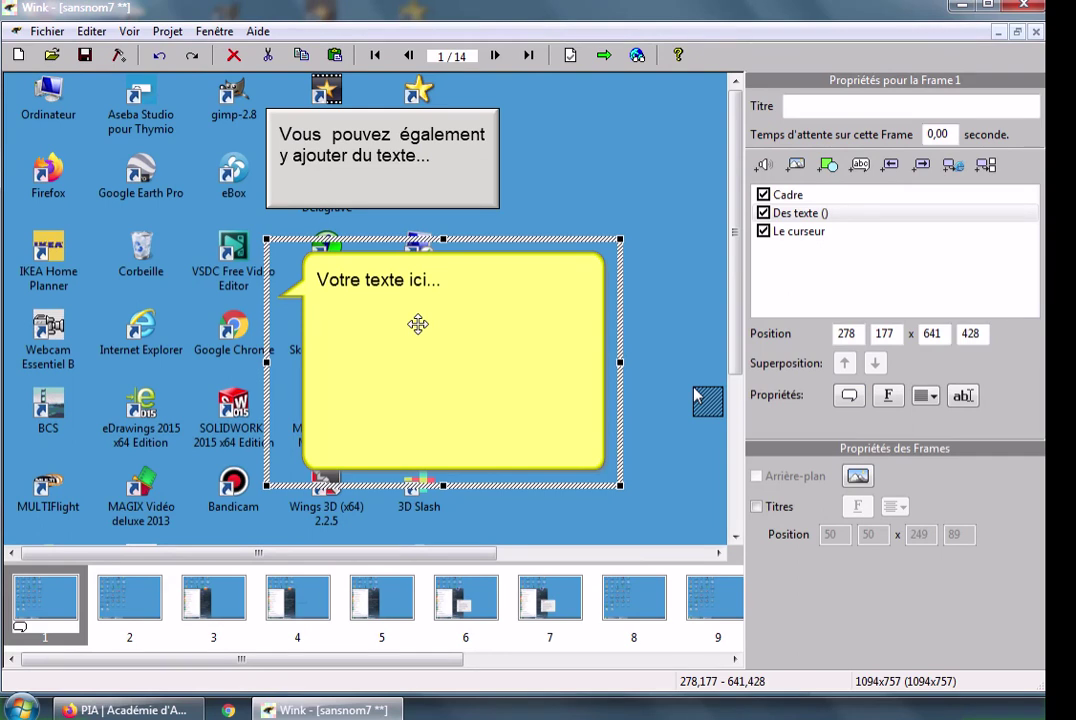
# - Enter "Notez votre texte pour illustrer la démarche ou le protocole à suivre..." in the callout, formatted bold, underlined and italic
pyautogui.doubleClick(418, 323)
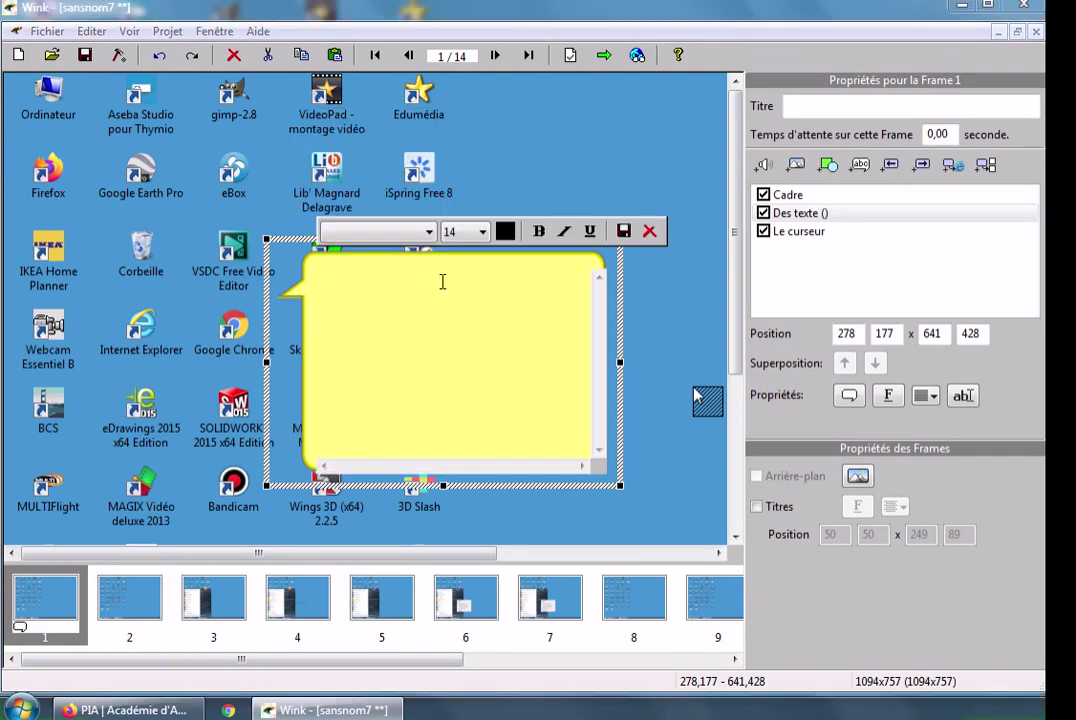
pyautogui.write('Notez votre texte pour illustrer la démarche ou le protocole à suivre...')
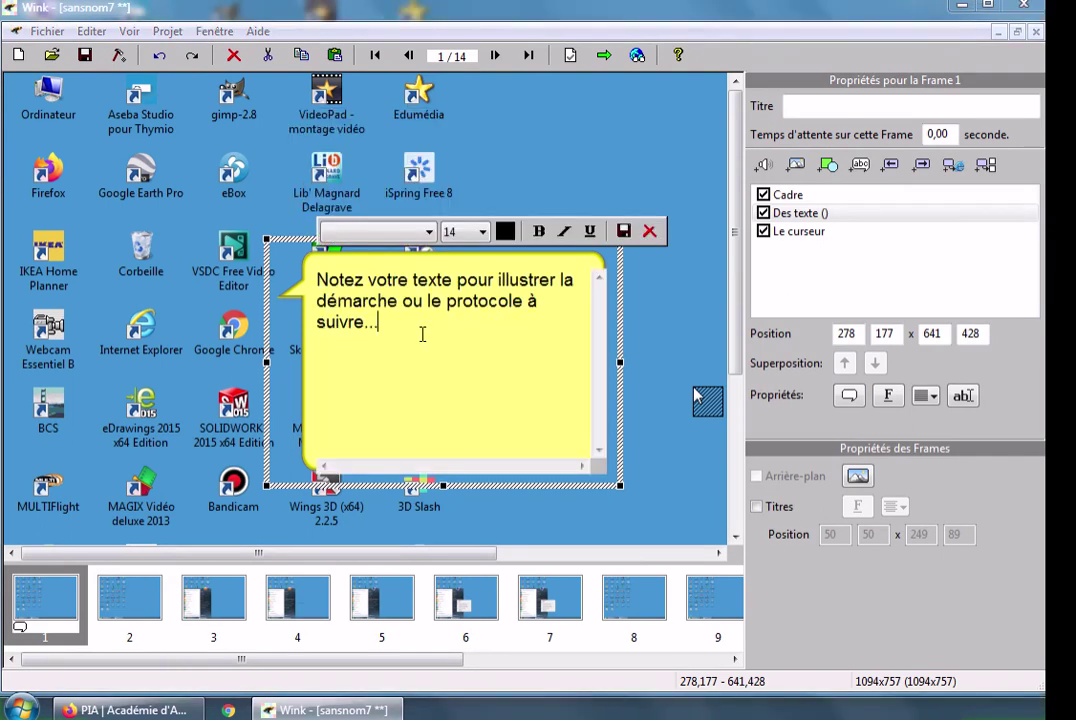
pyautogui.click(484, 232)
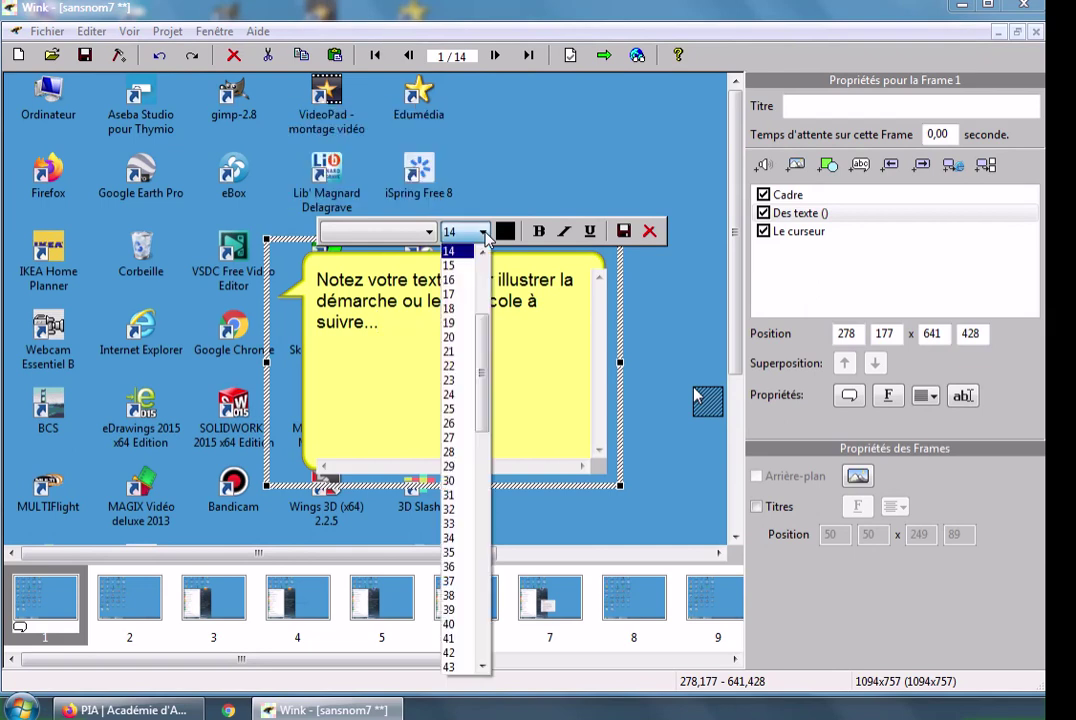
pyautogui.click(487, 233)
pyautogui.click(541, 232)
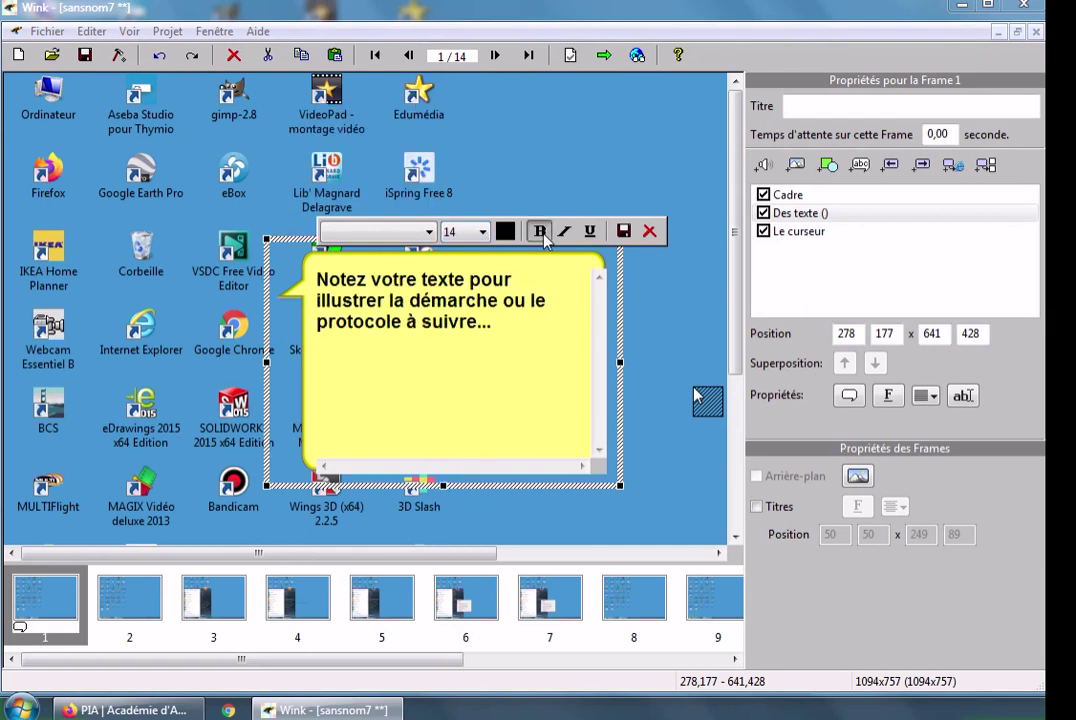
pyautogui.click(590, 232)
pyautogui.click(564, 231)
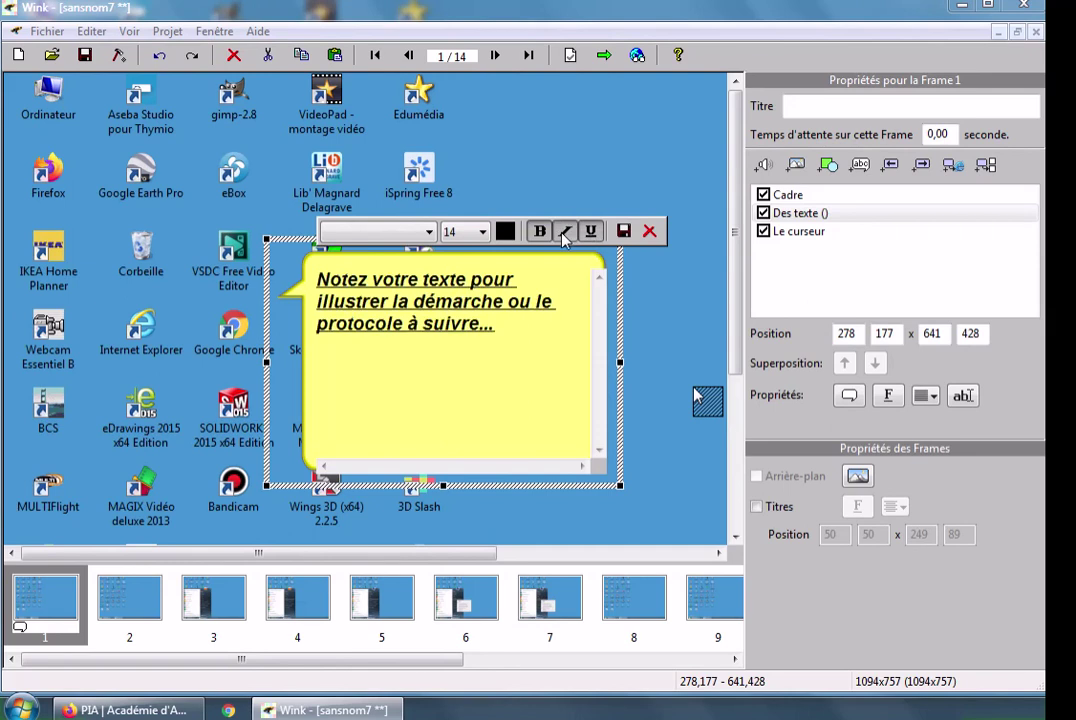
pyautogui.click(430, 232)
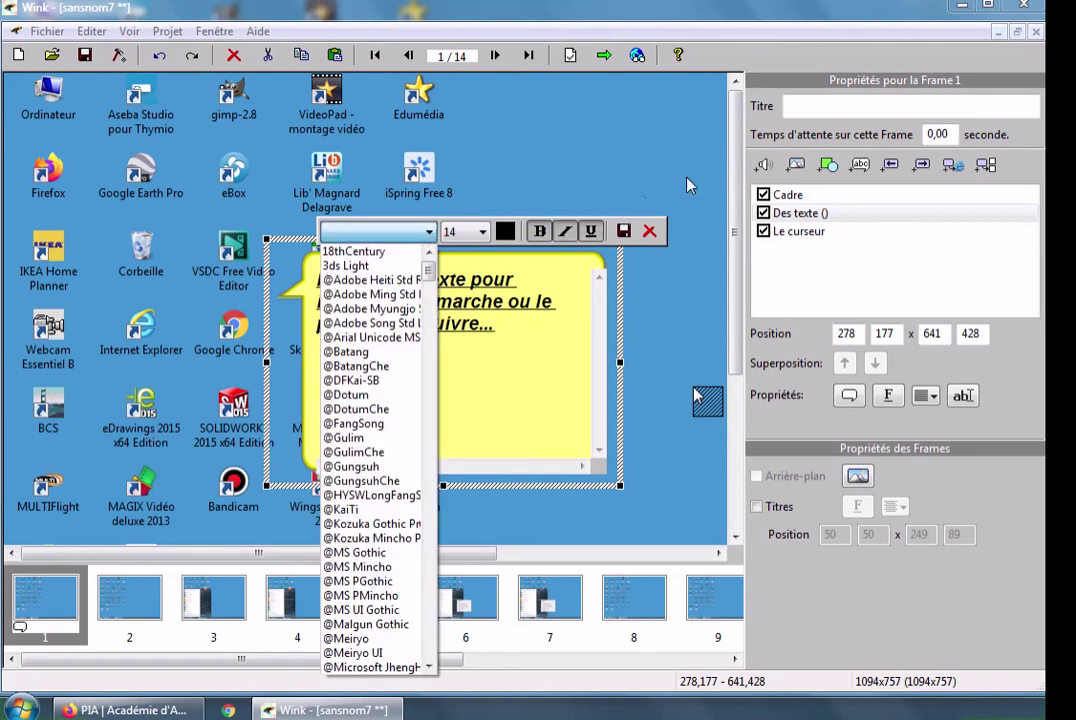
# - Set the wait time on frame 1 to 2 seconds and move its captured cursor to position 509, 103
pyautogui.click(955, 133)
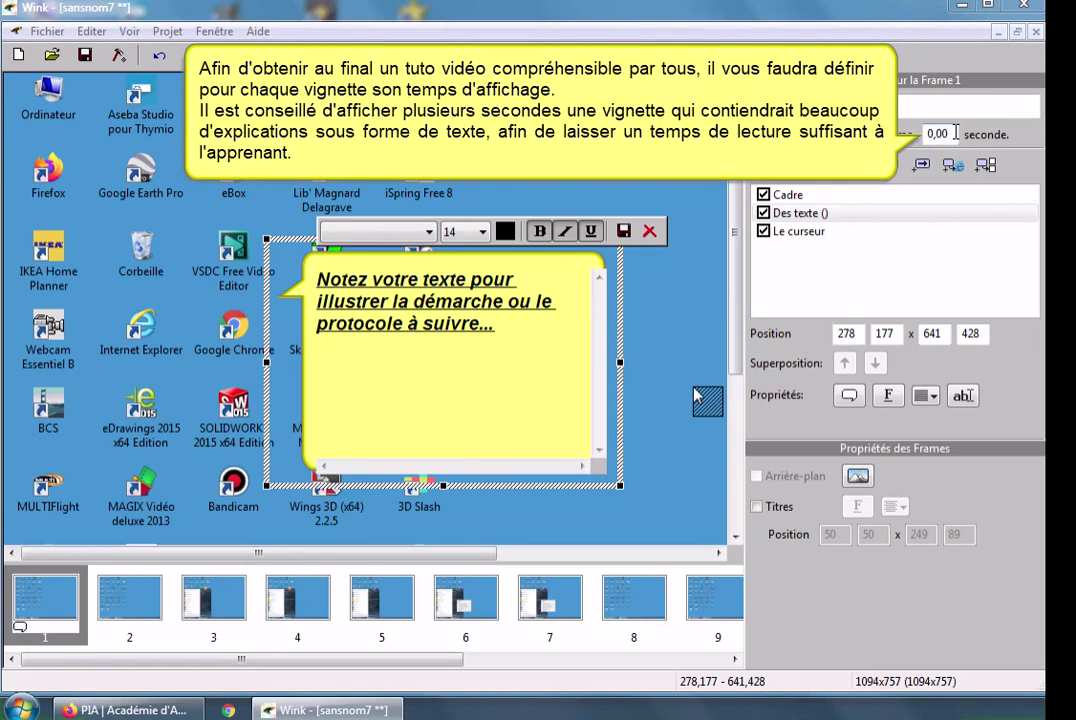
pyautogui.moveTo(955, 133); pyautogui.dragTo(925, 133)
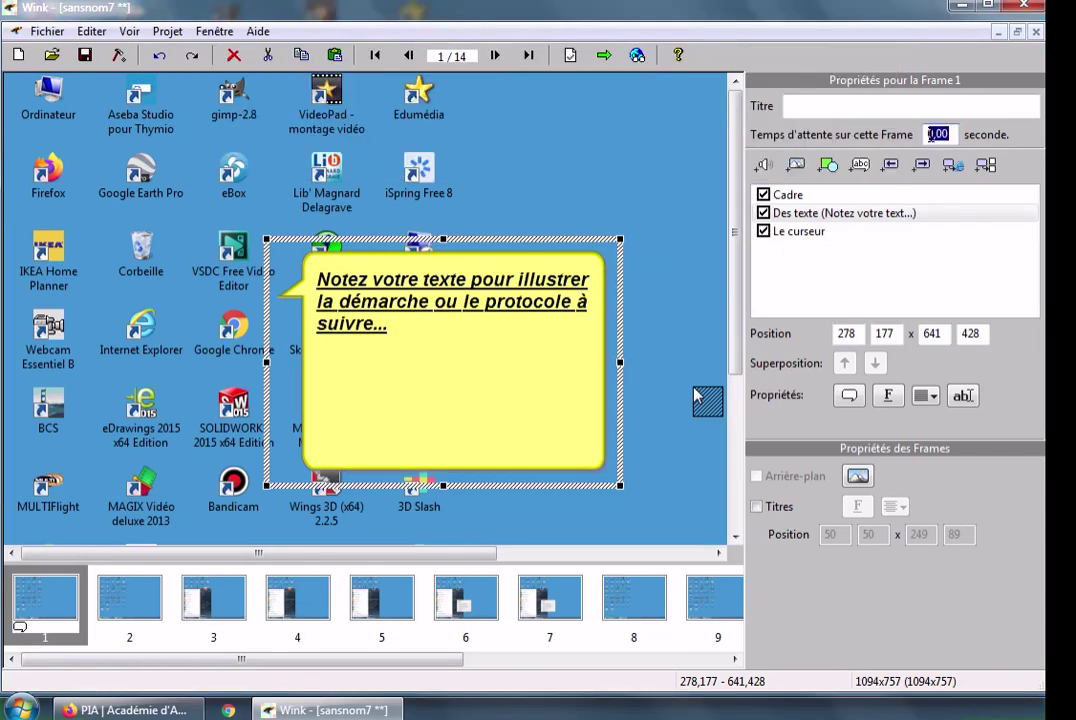
pyautogui.write('2')
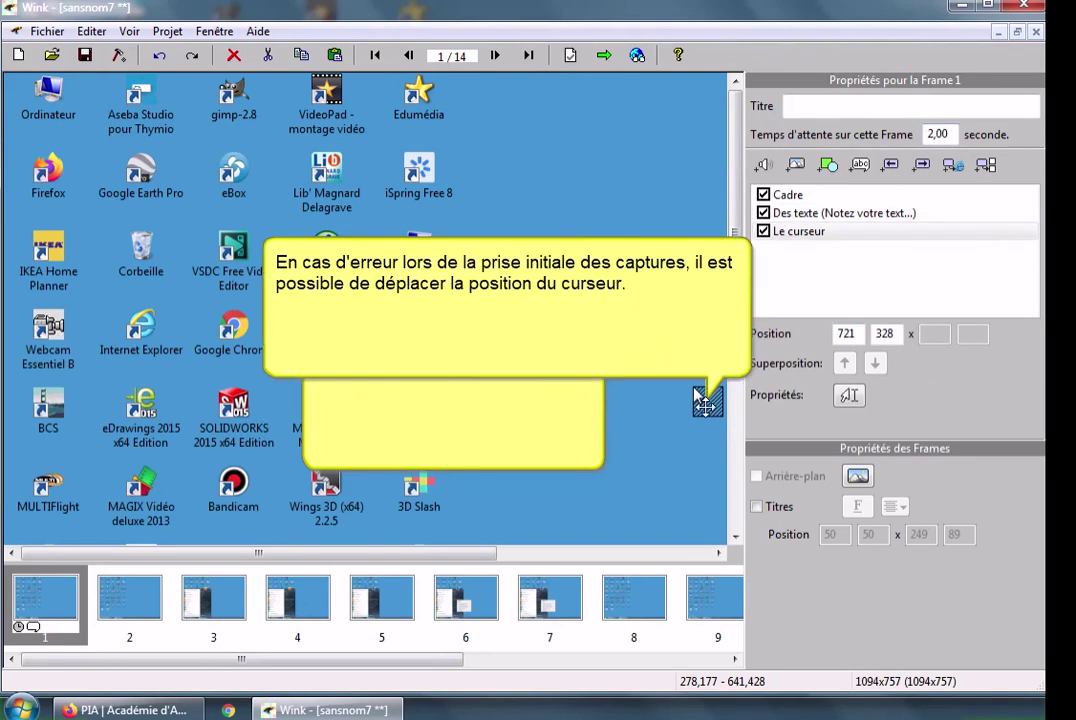
pyautogui.moveTo(696, 390); pyautogui.dragTo(492, 175)
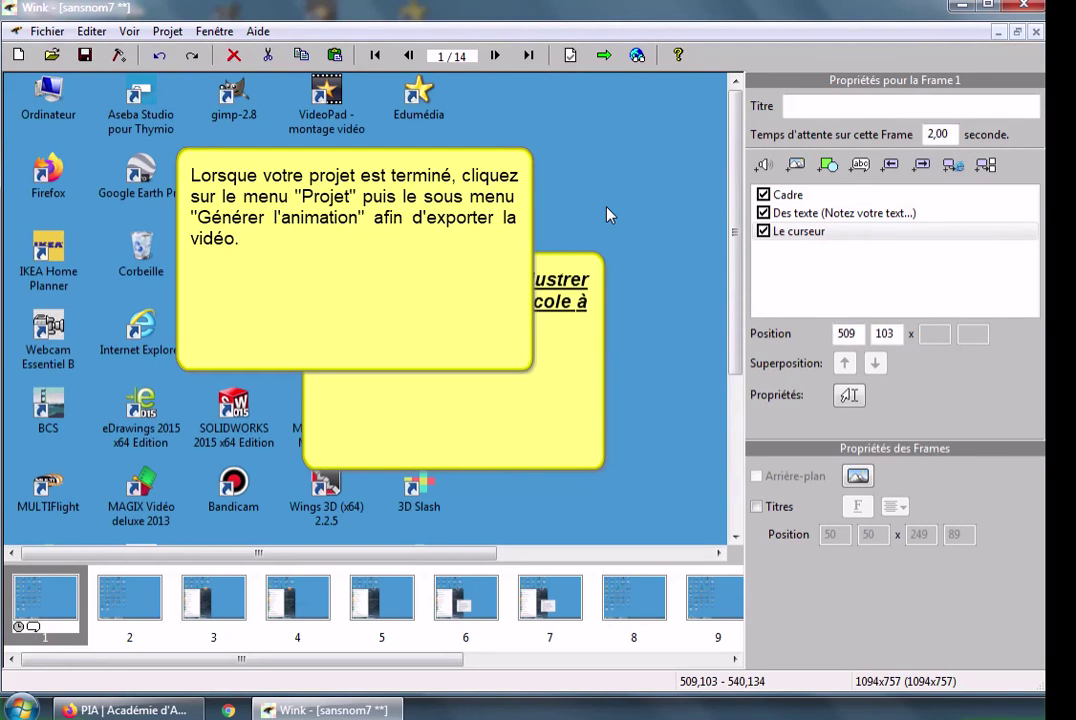
# - Generate the animation with the file name "Tuto arborescence"
pyautogui.click(167, 31)
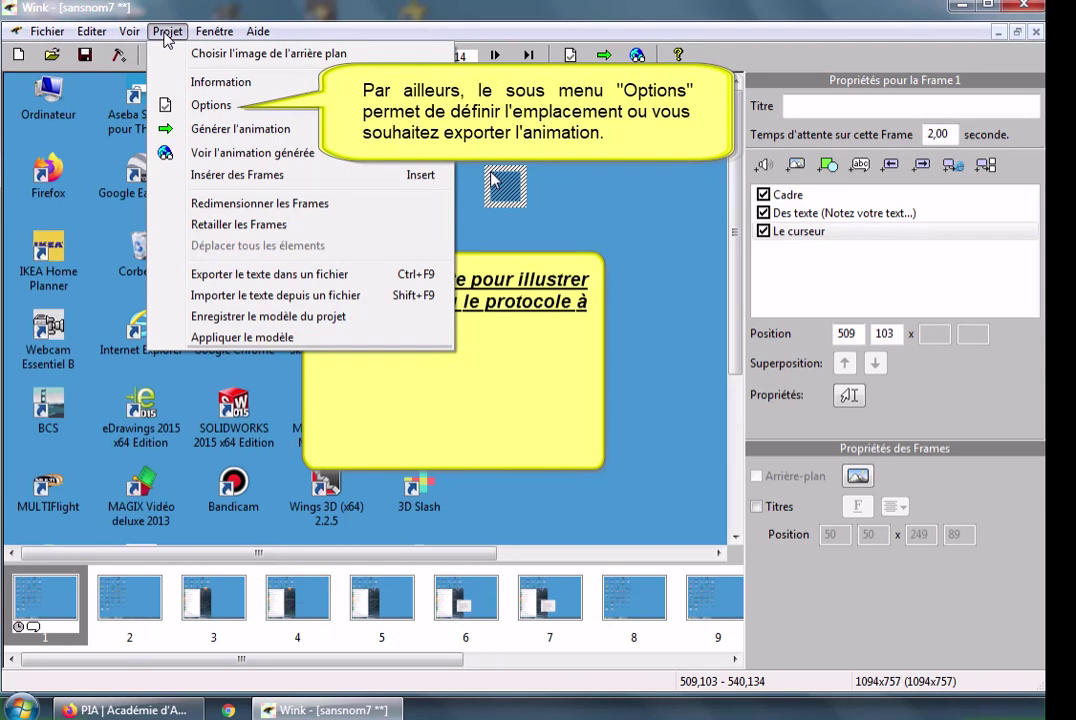
pyautogui.click(231, 132)
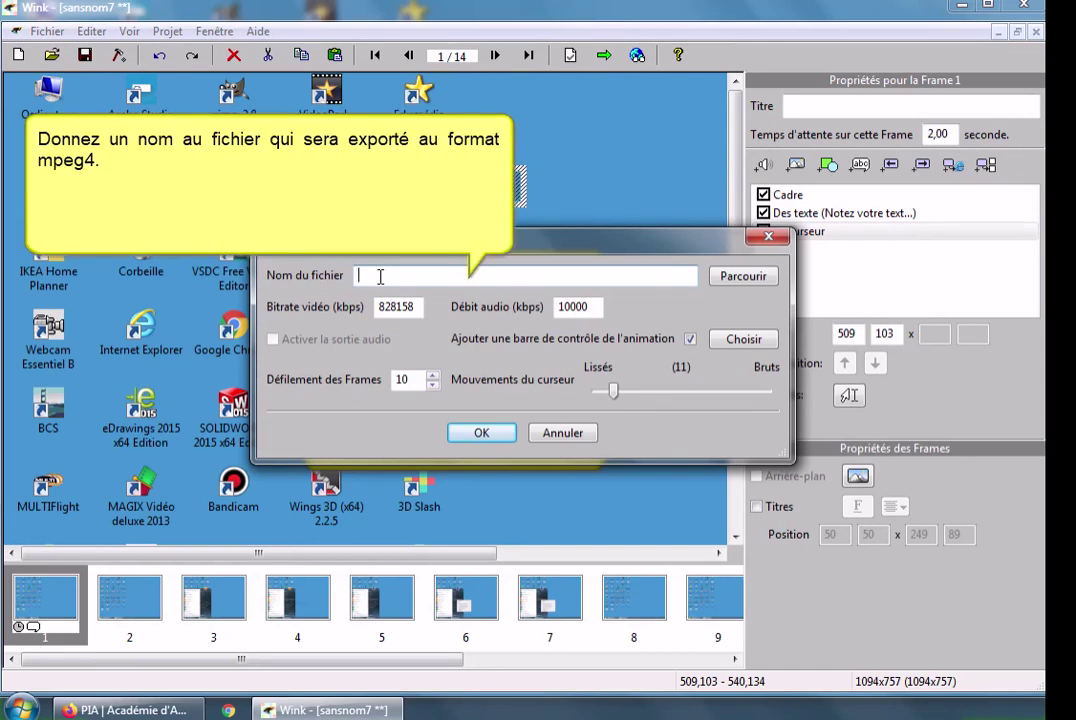
pyautogui.write('Tuto')
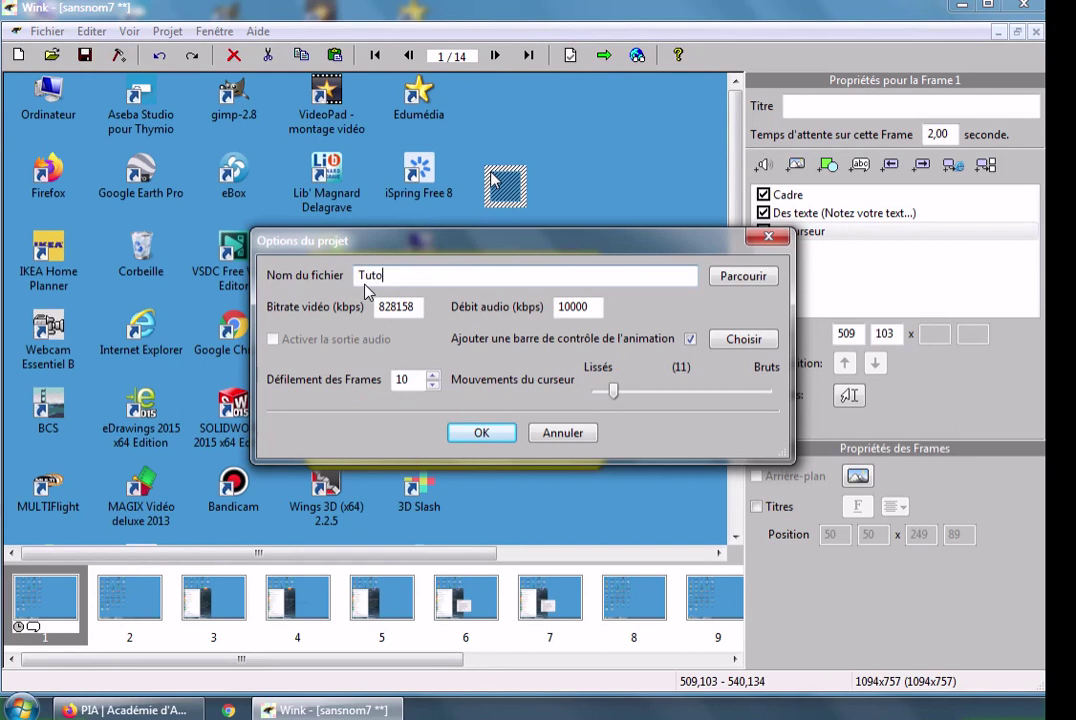
pyautogui.write(' arborescence')
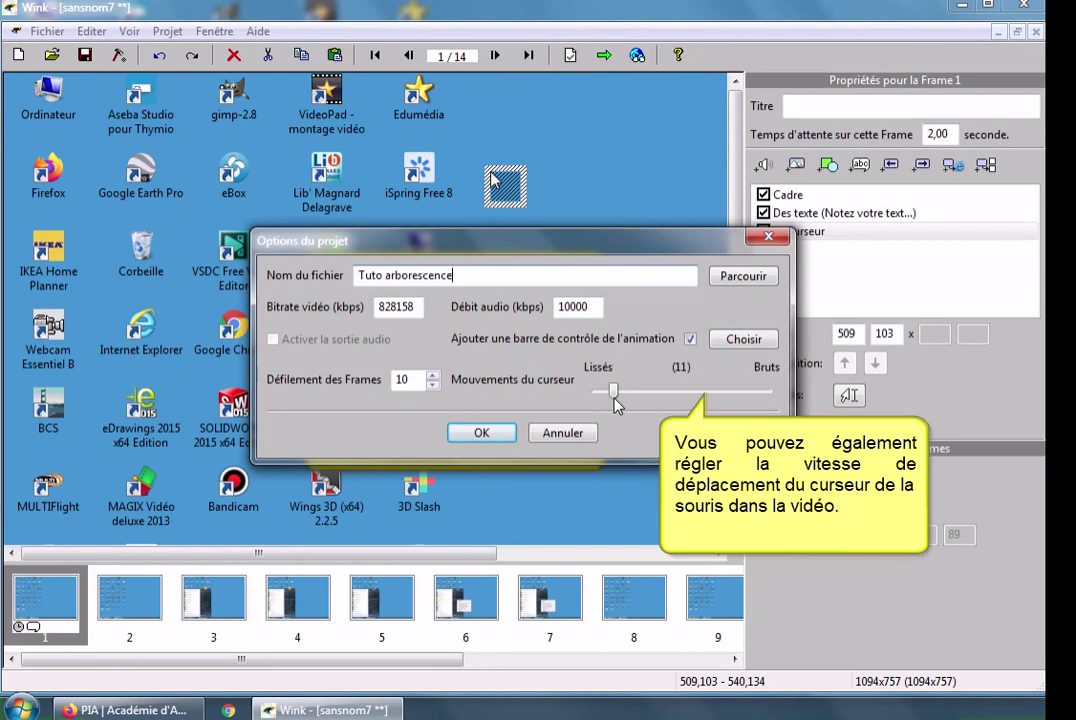
pyautogui.click(482, 433)
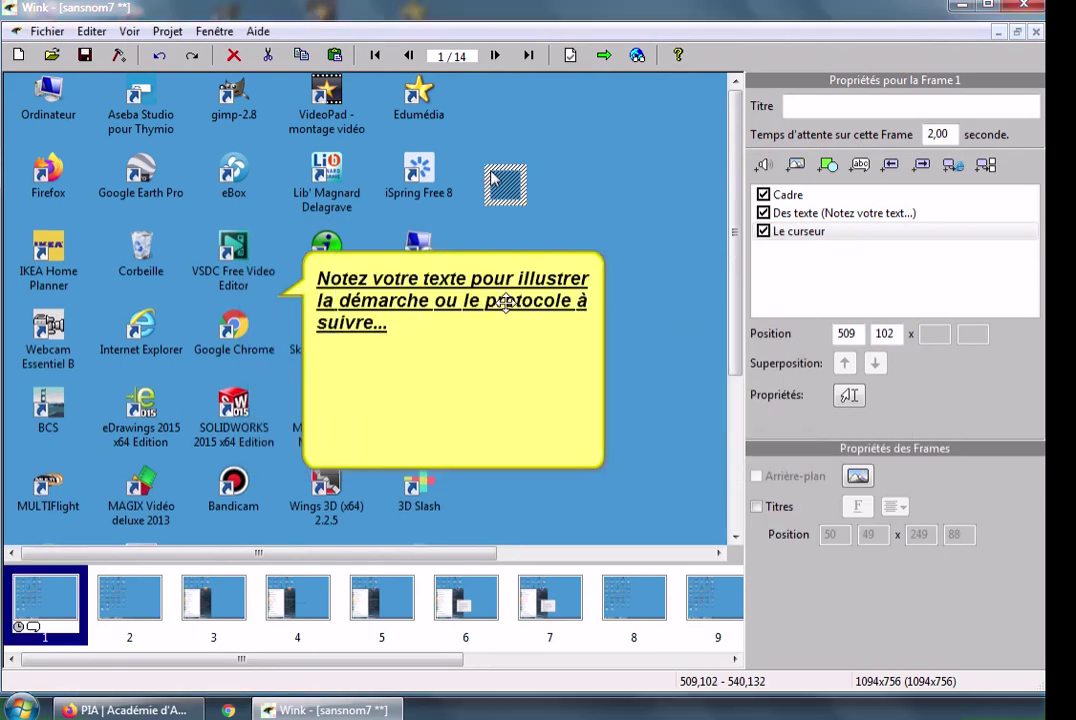